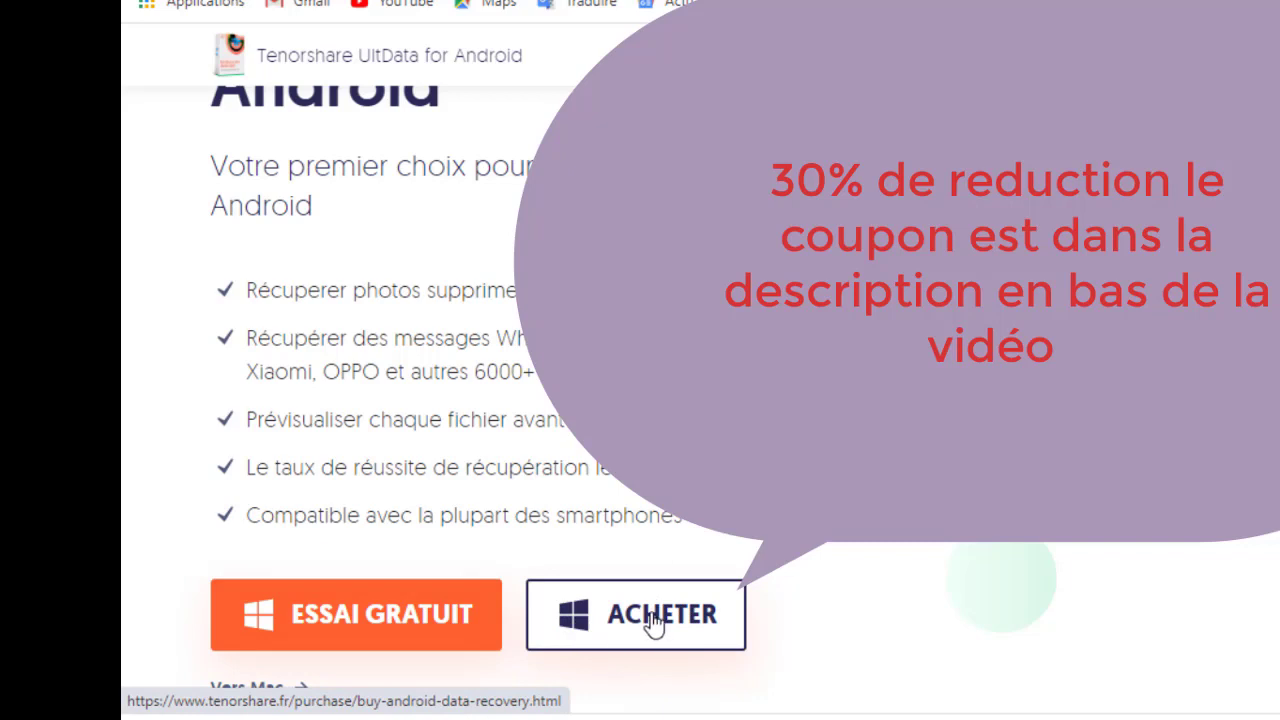
scroll(449, 537, down, 1)
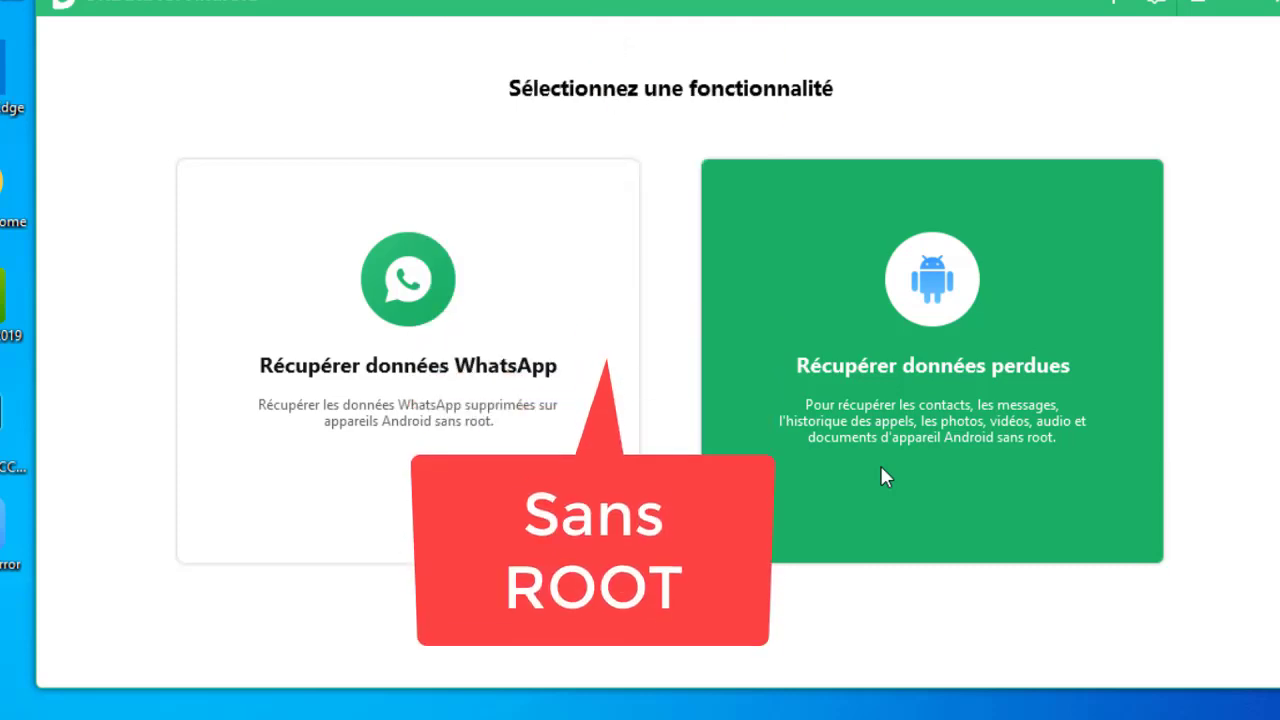
click(1200, 3)
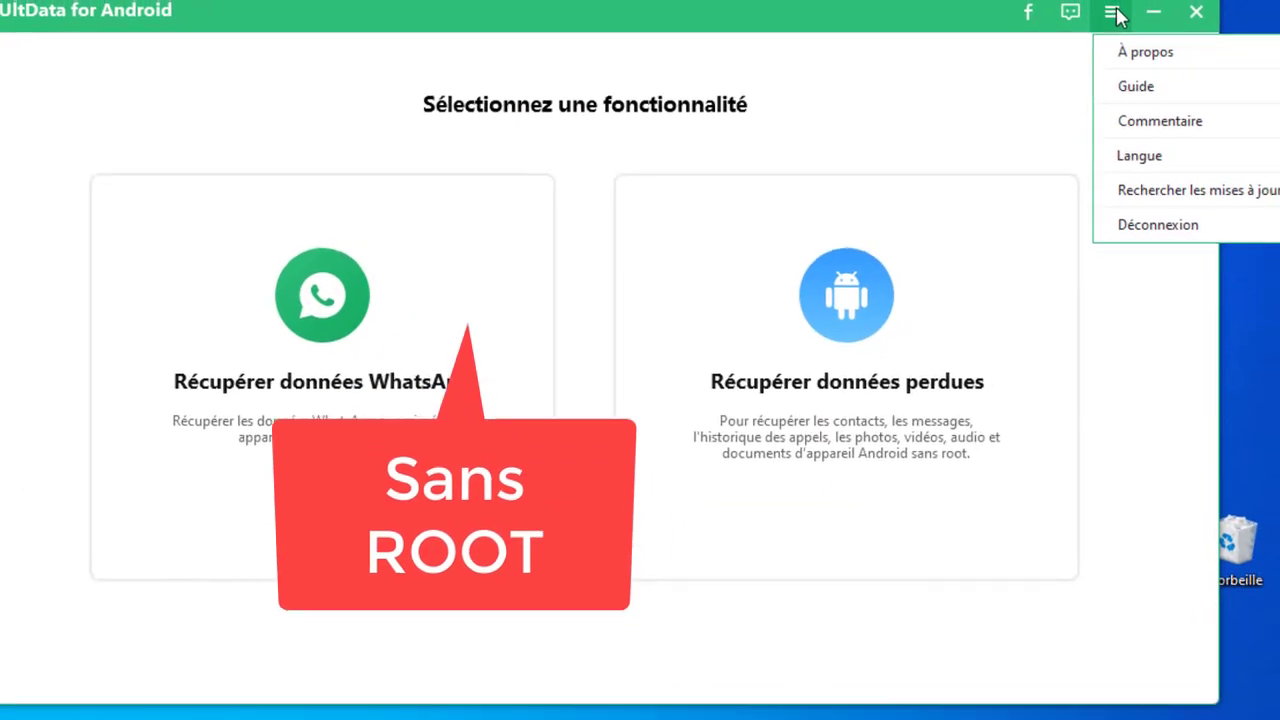
mouse_move(1189, 167)
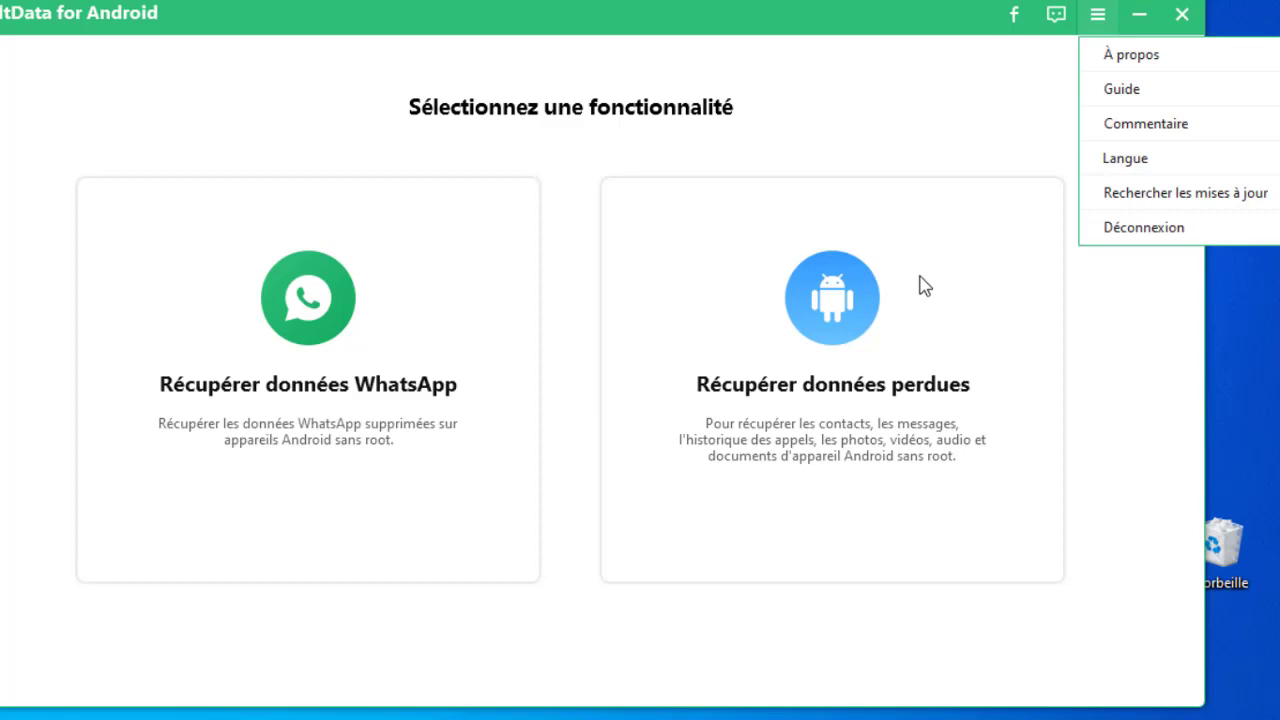
Step: Open the lost data recovery function and start scanning the phone with only Photos selected
click(835, 303)
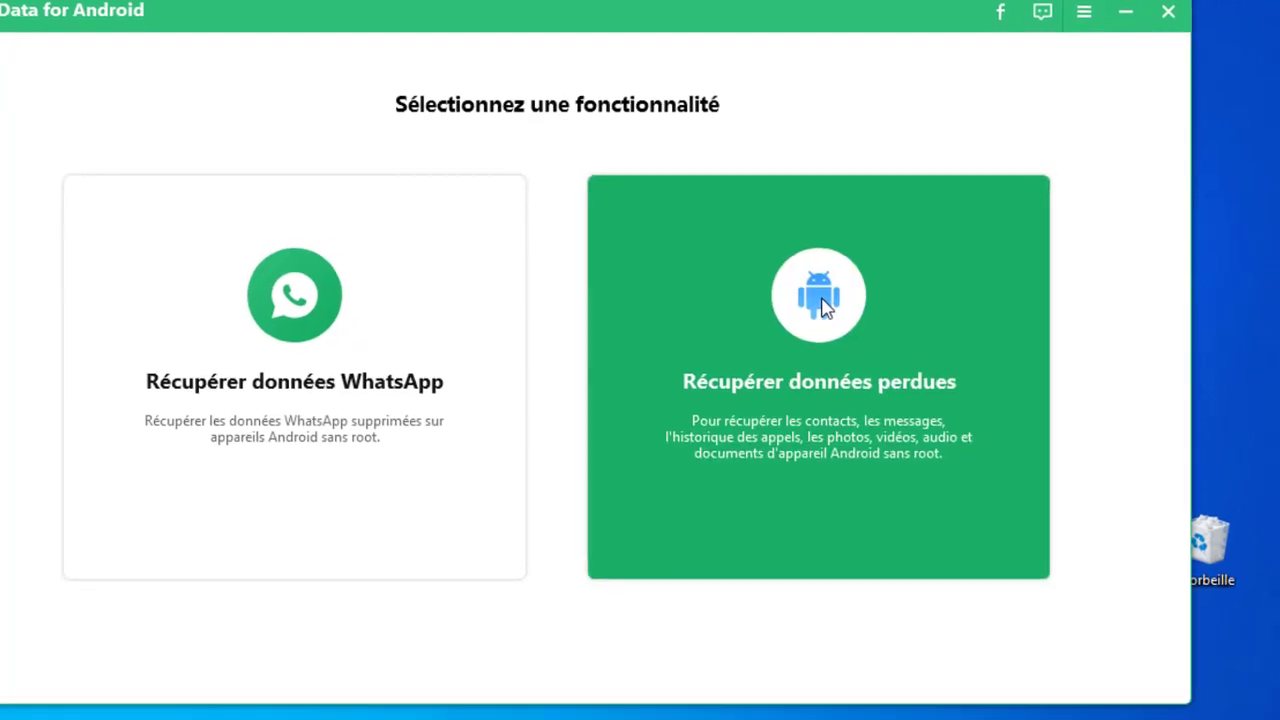
click(835, 303)
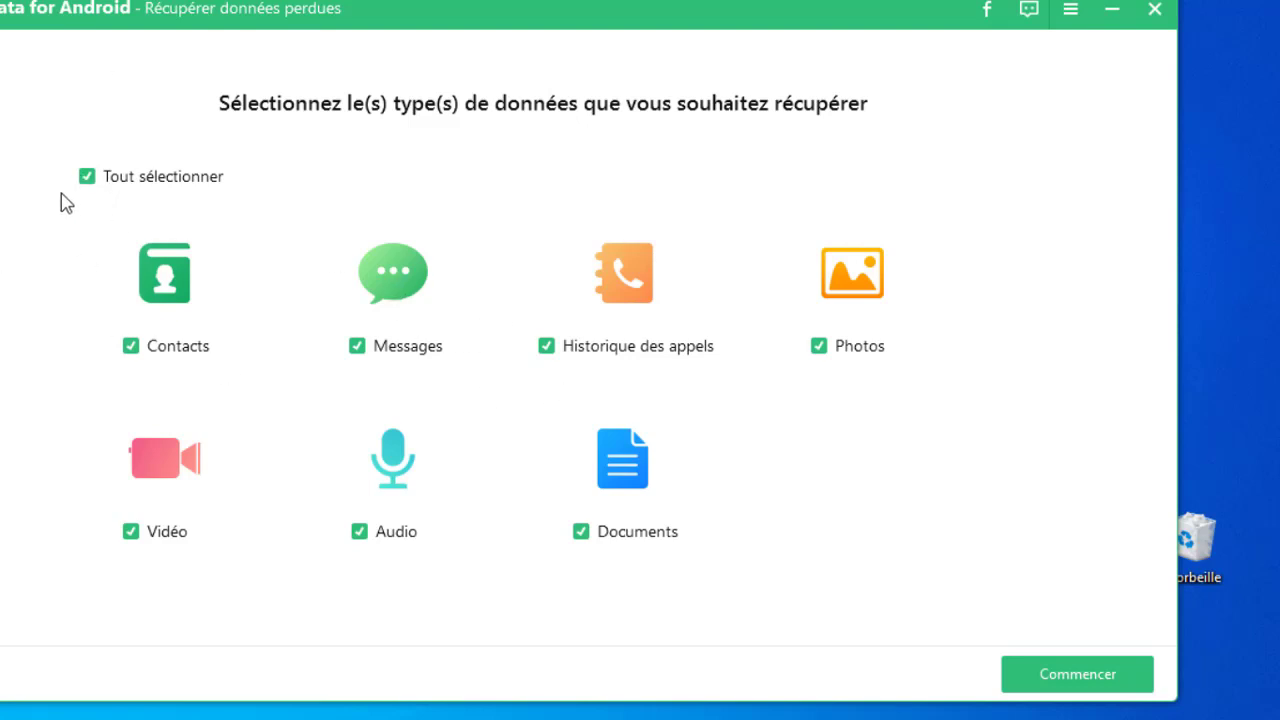
click(88, 178)
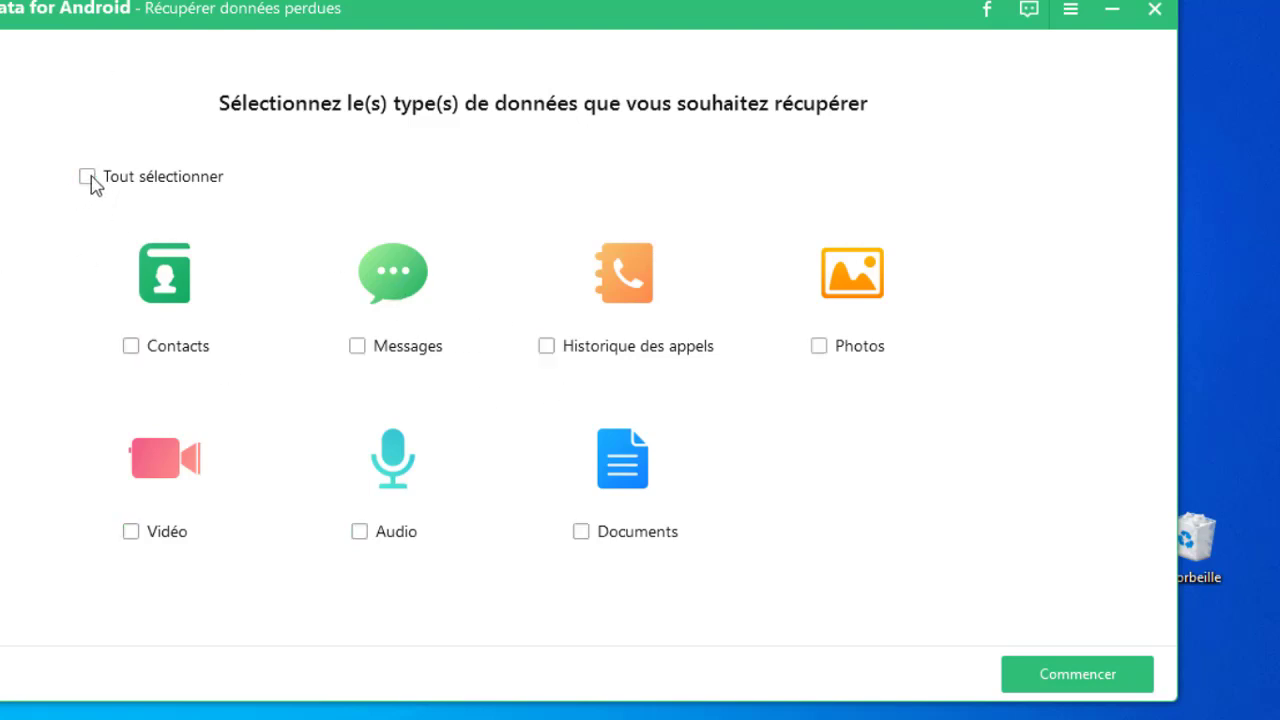
click(819, 350)
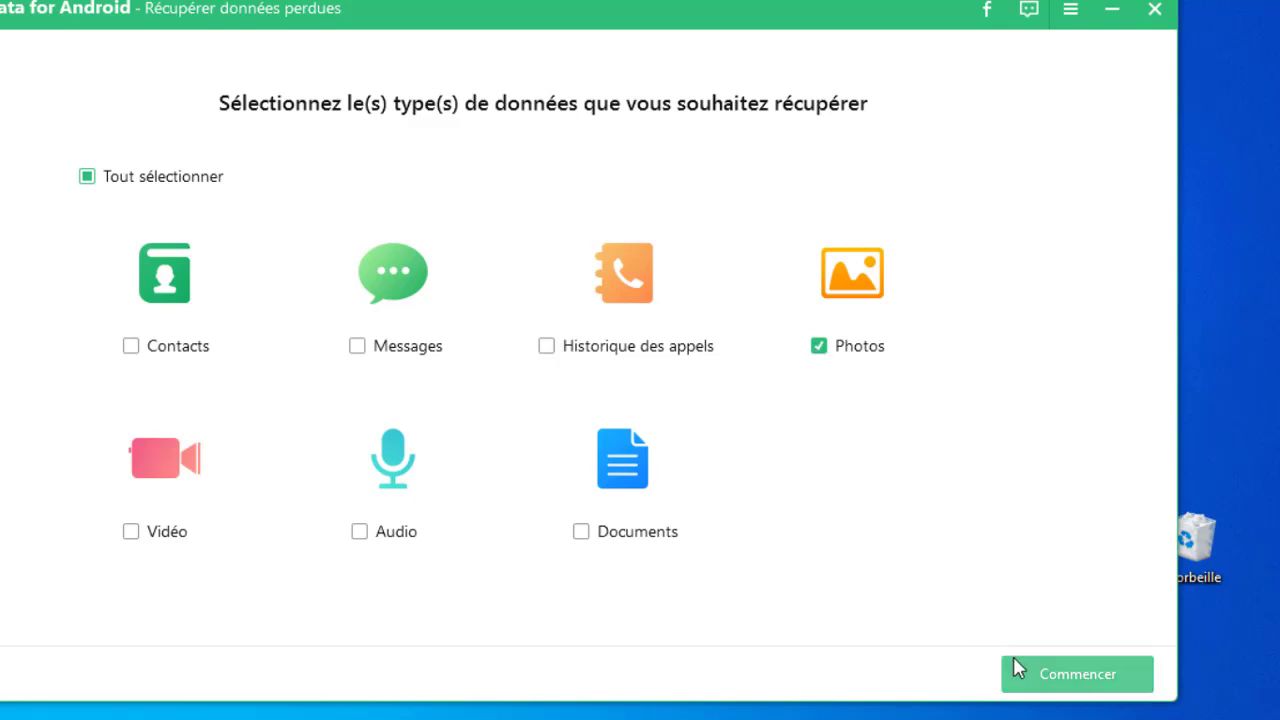
click(1055, 680)
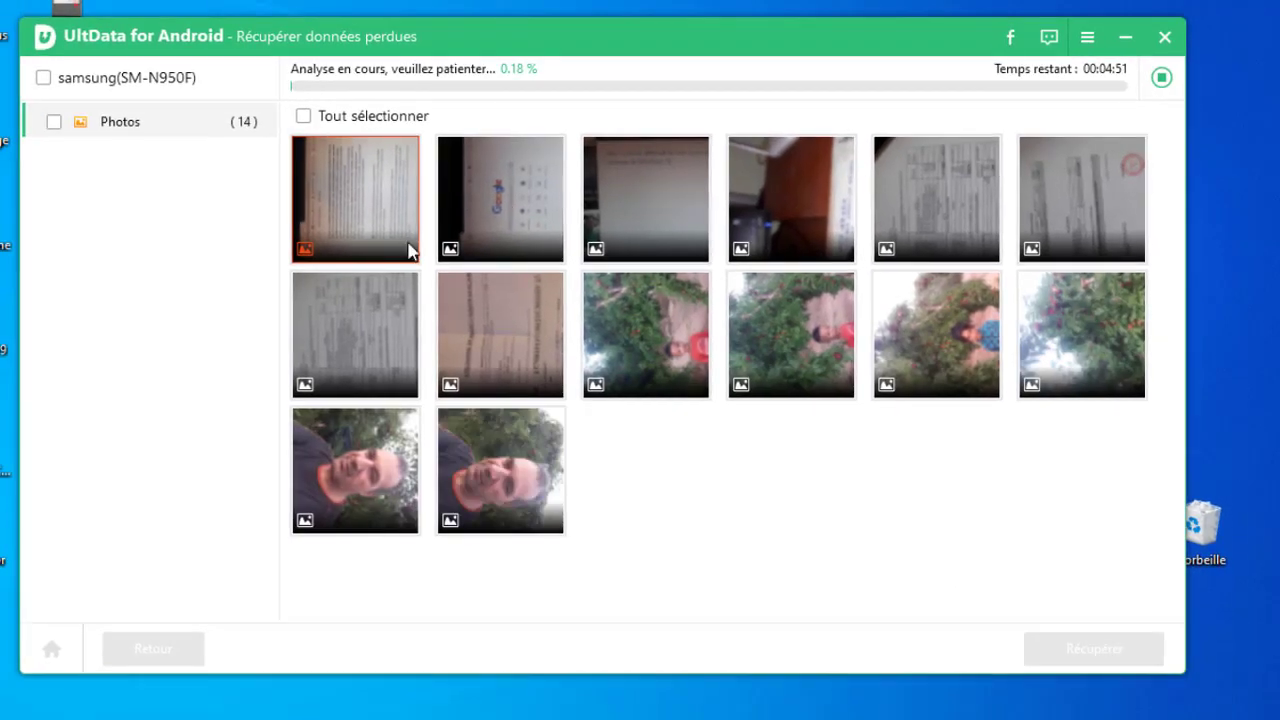
Step: Browse the scanned photos and mark the laptop keyboard picture for recovery
scroll(543, 392, down, 2)
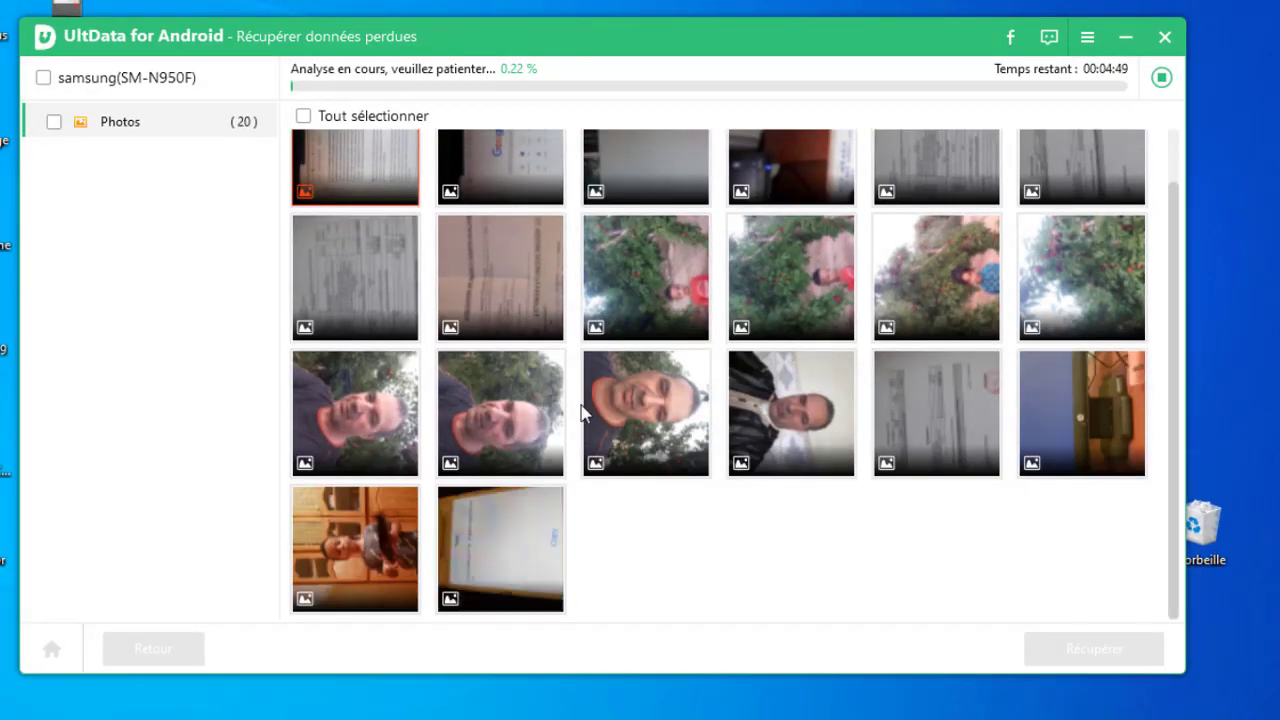
scroll(700, 482, up, 1)
scroll(755, 496, down, 1)
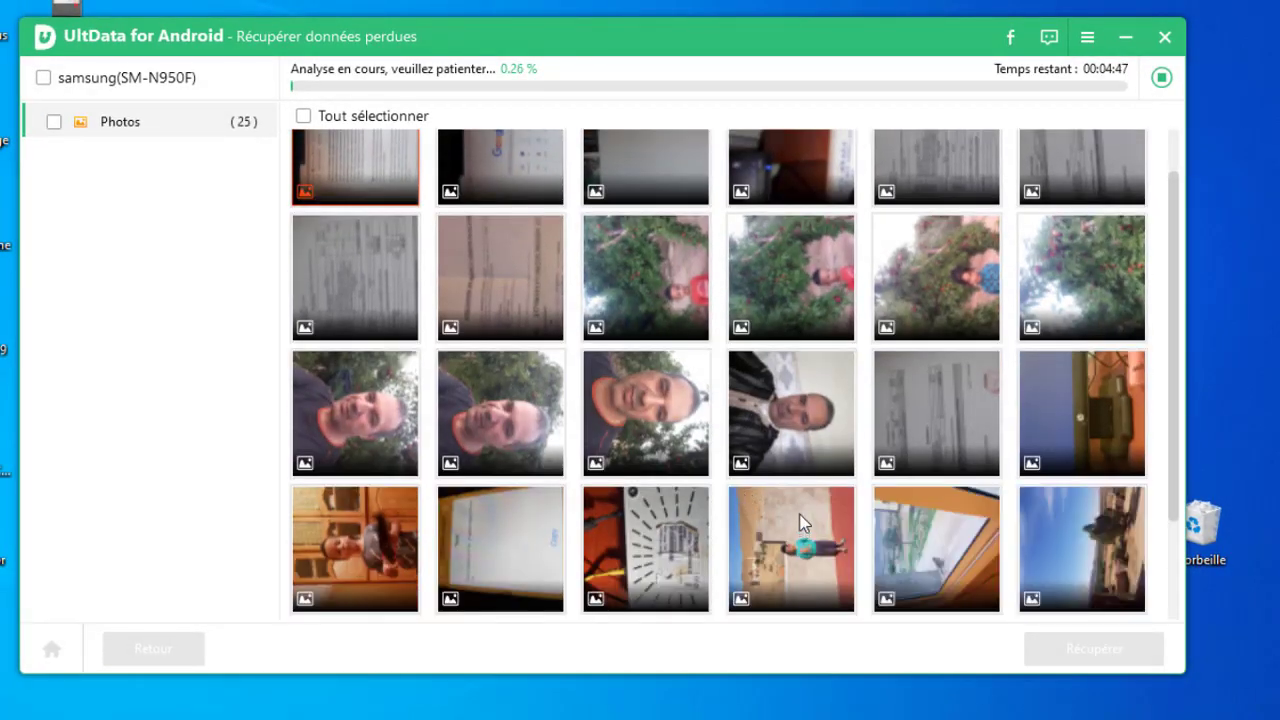
scroll(742, 500, down, 3)
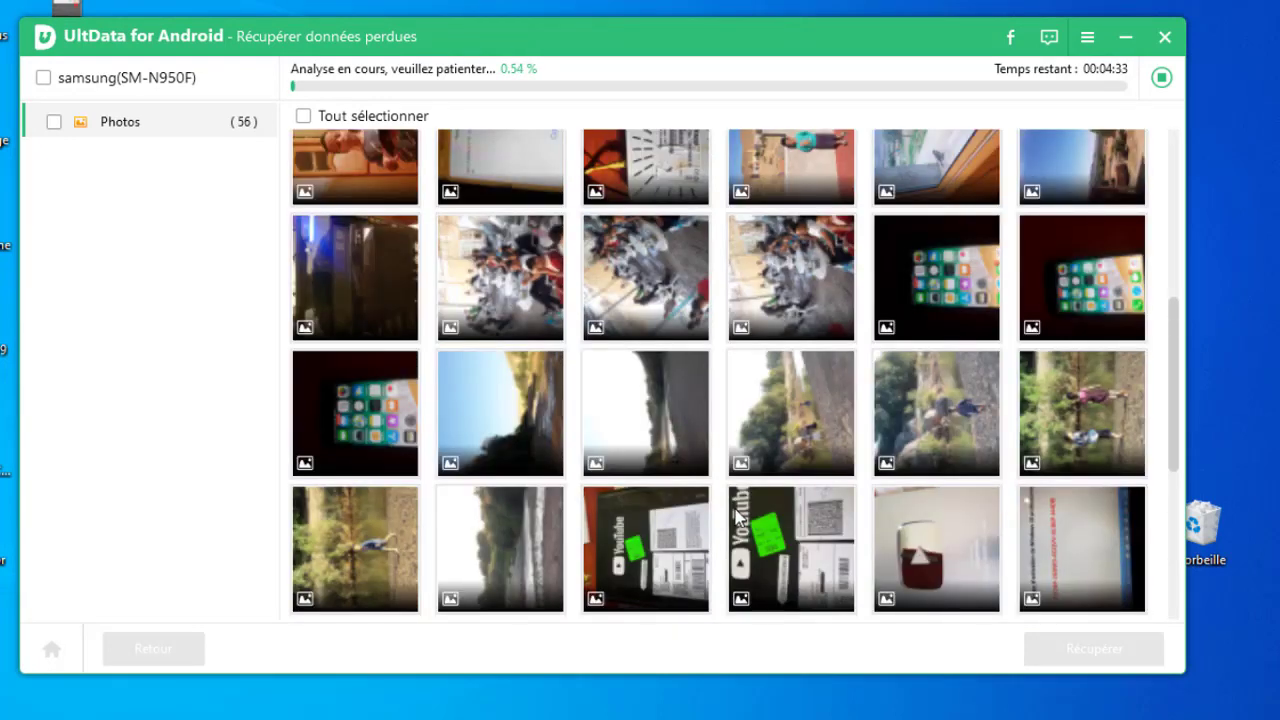
scroll(738, 515, down, 5)
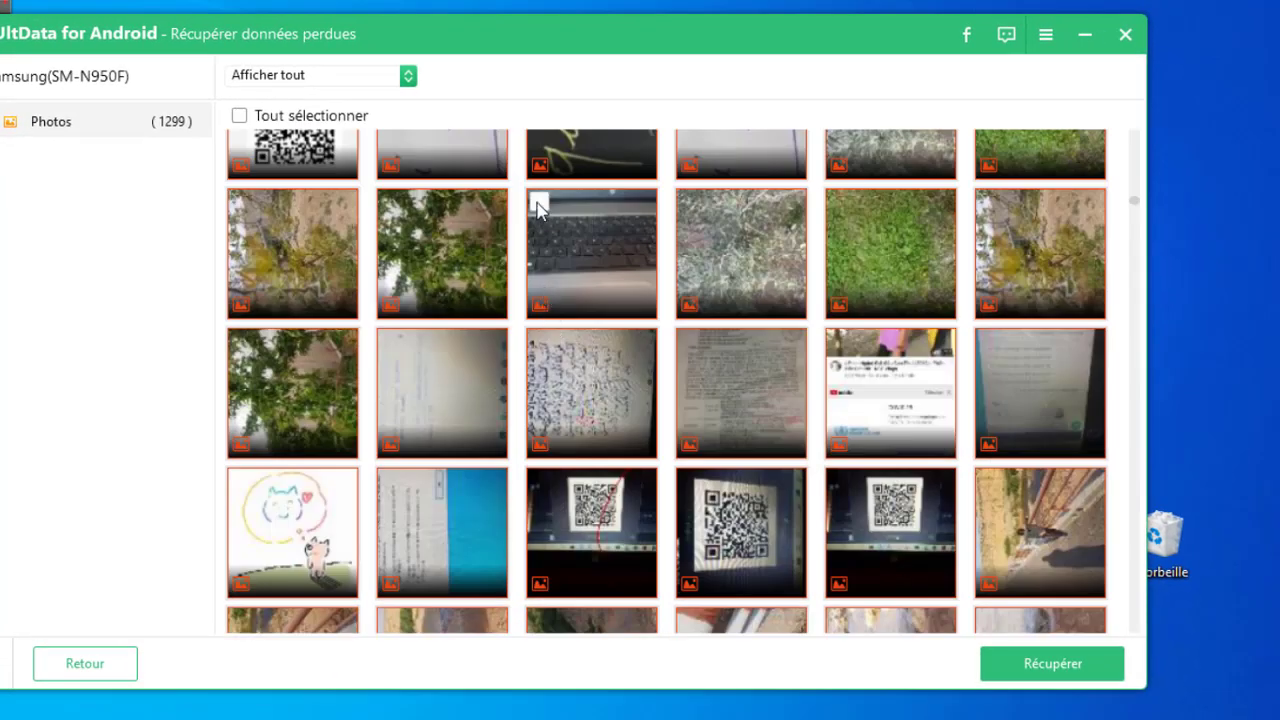
click(538, 203)
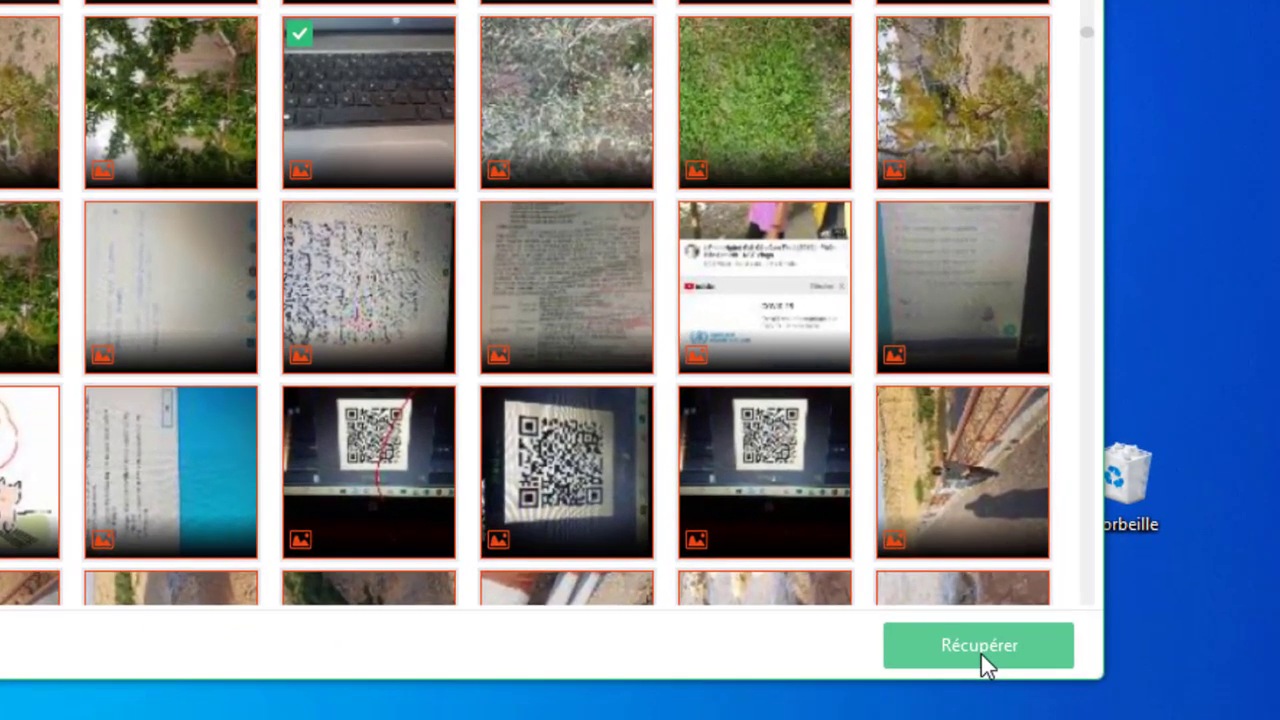
Step: Recover the marked photo into a new desktop folder named "photo recupéré"
click(981, 654)
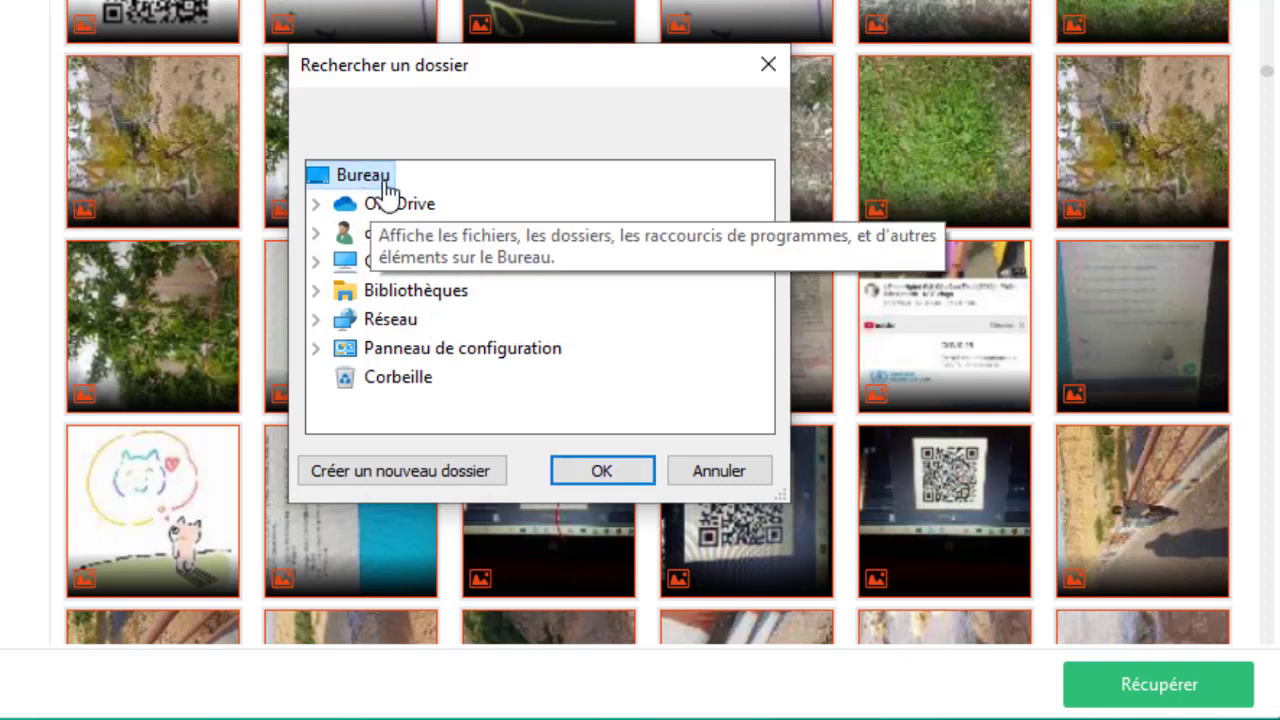
click(400, 476)
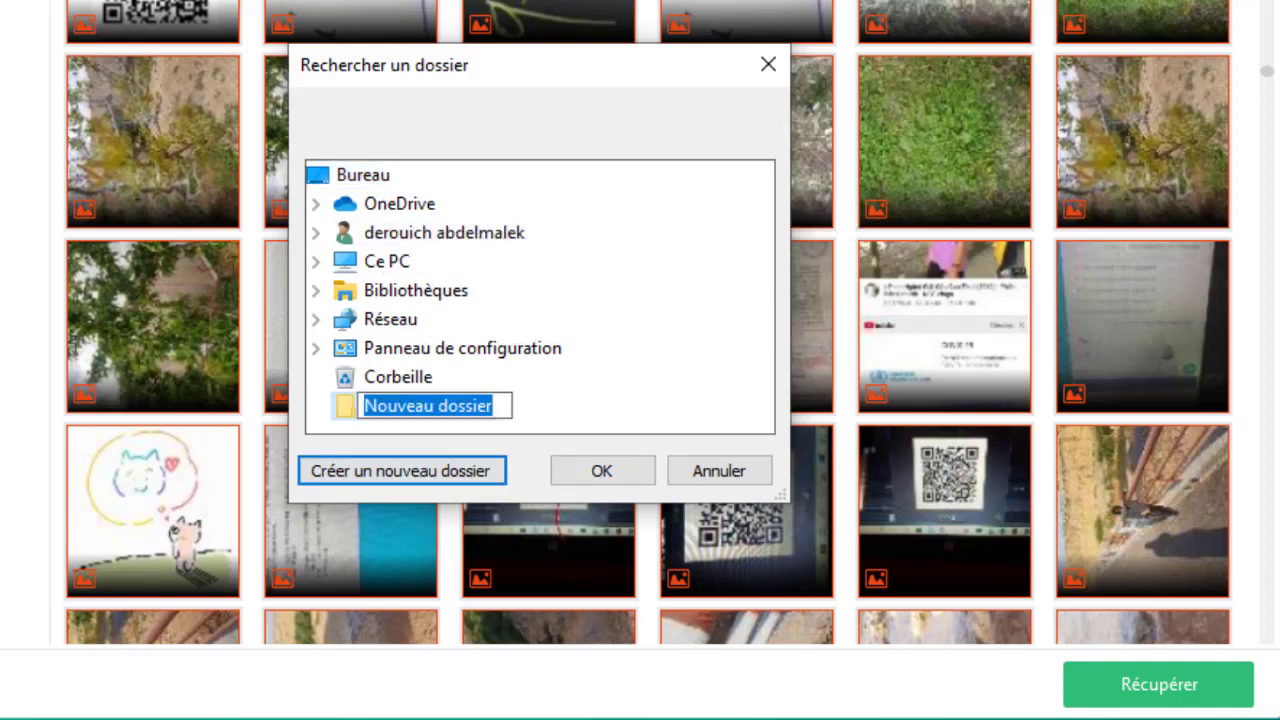
text(photo recup)
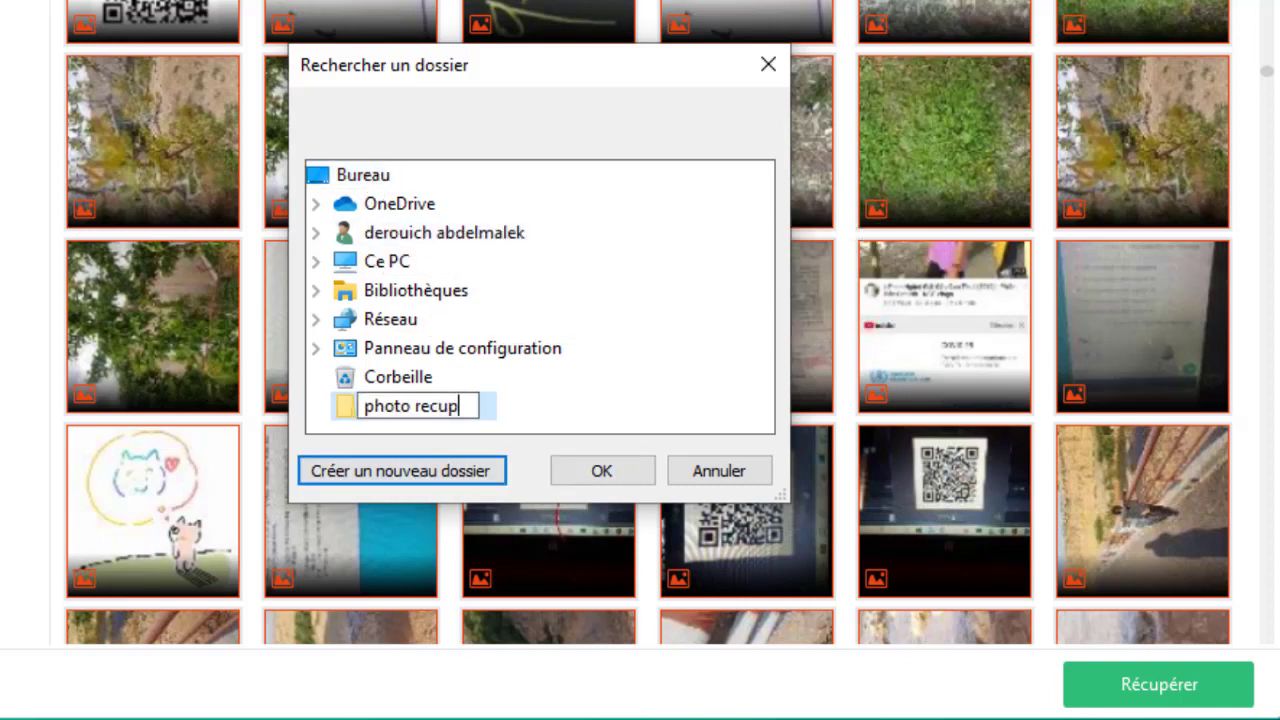
click(600, 466)
Step: Open the Photos folder inside the recovery output folder and dismiss the recovery message
click(709, 319)
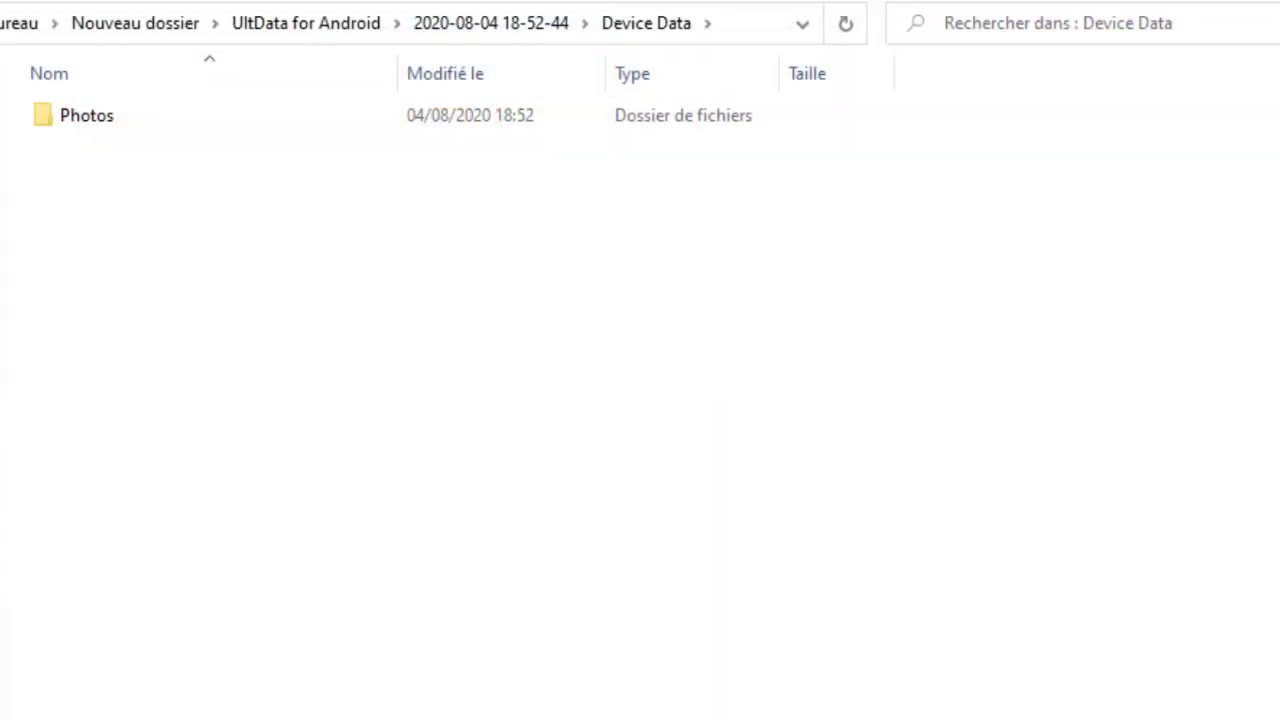
double_click(106, 126)
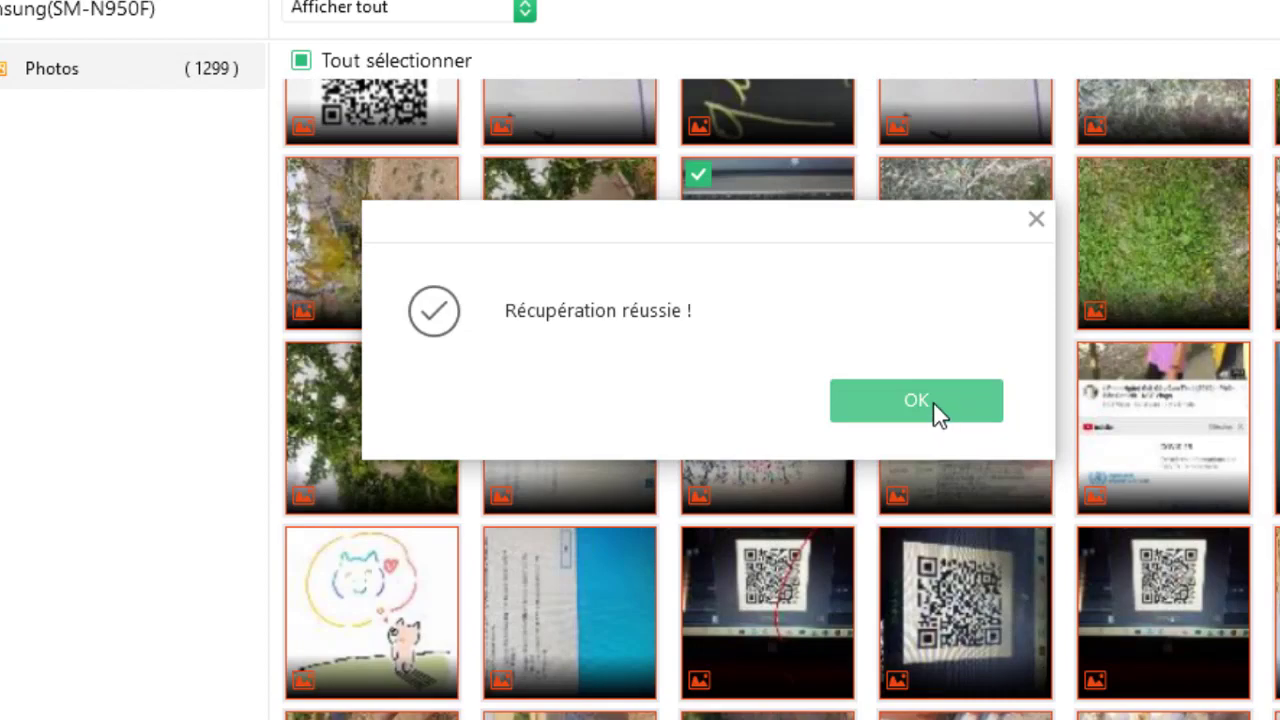
click(933, 401)
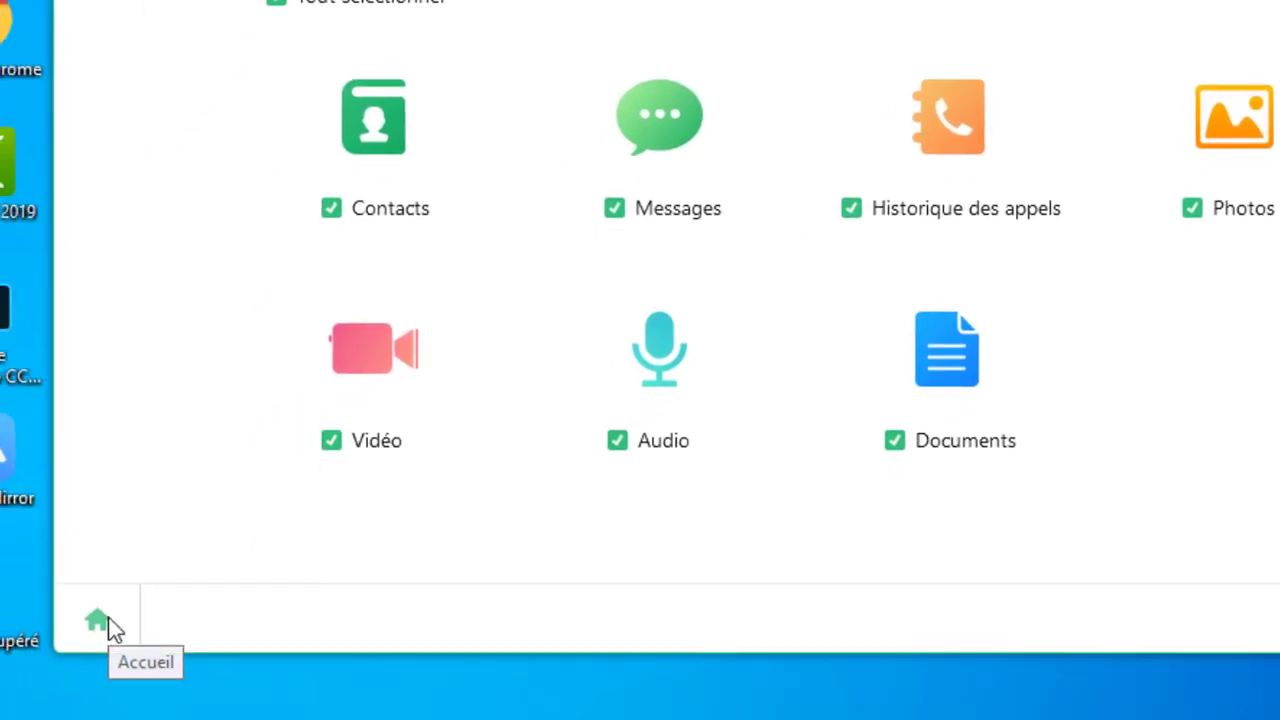
Step: Return to the home screen and start WhatsApp data recovery on the connected Samsung phone, confirming that the WhatsApp backup is done
click(109, 618)
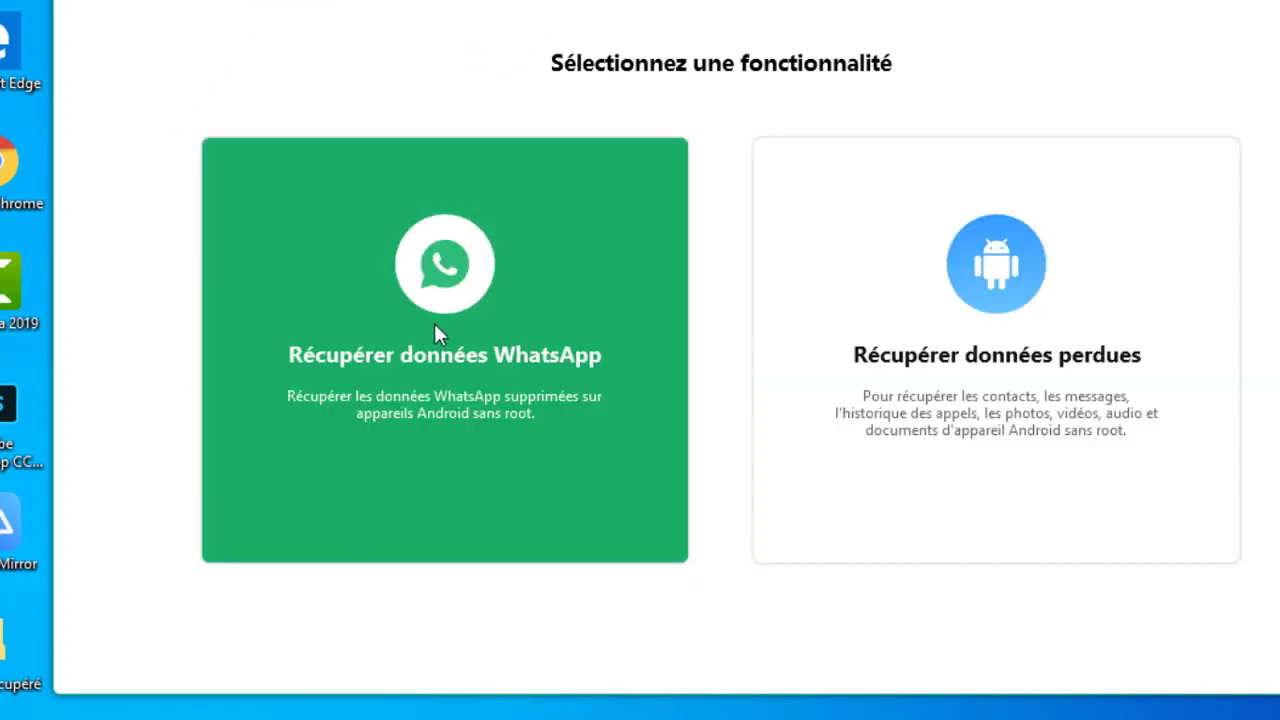
click(579, 330)
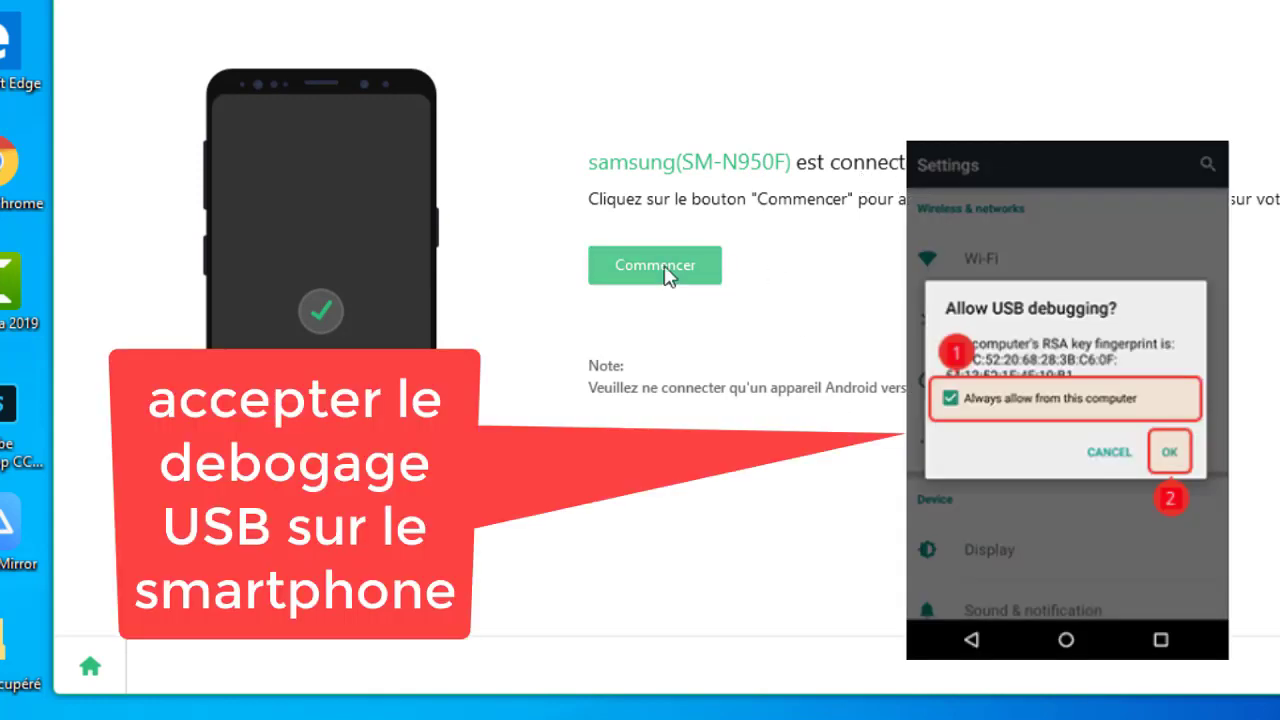
click(667, 275)
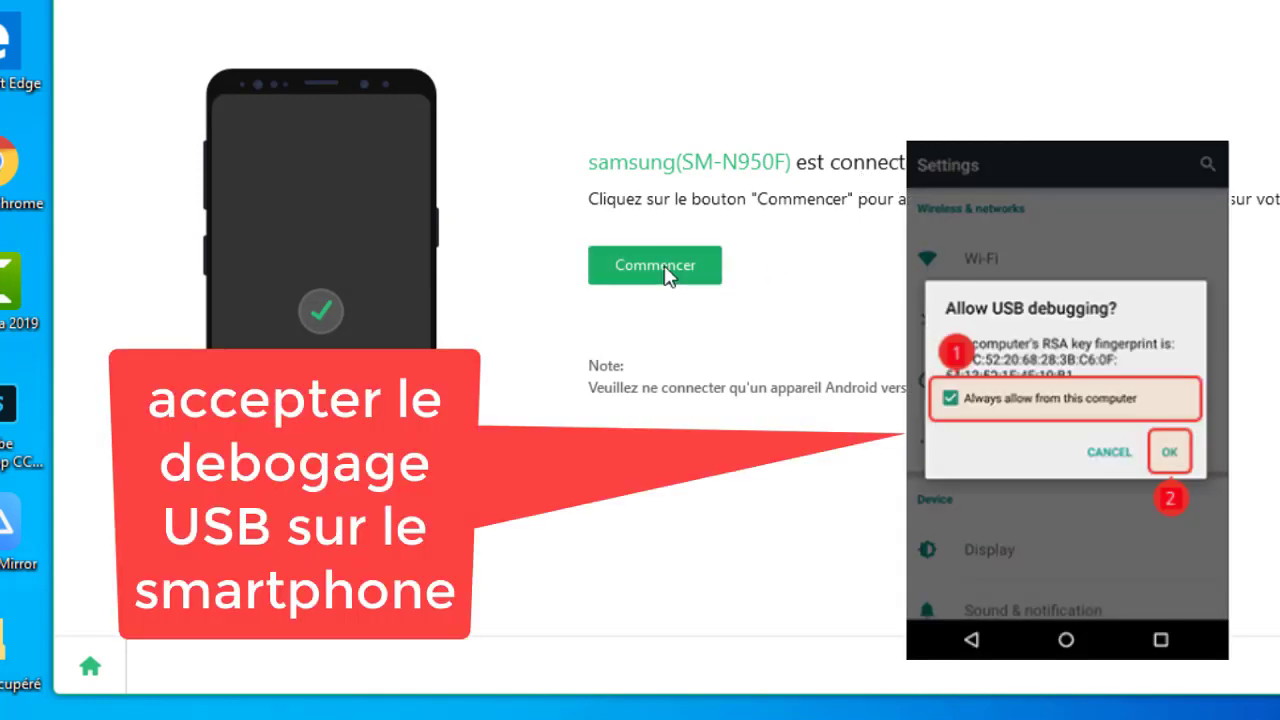
click(872, 343)
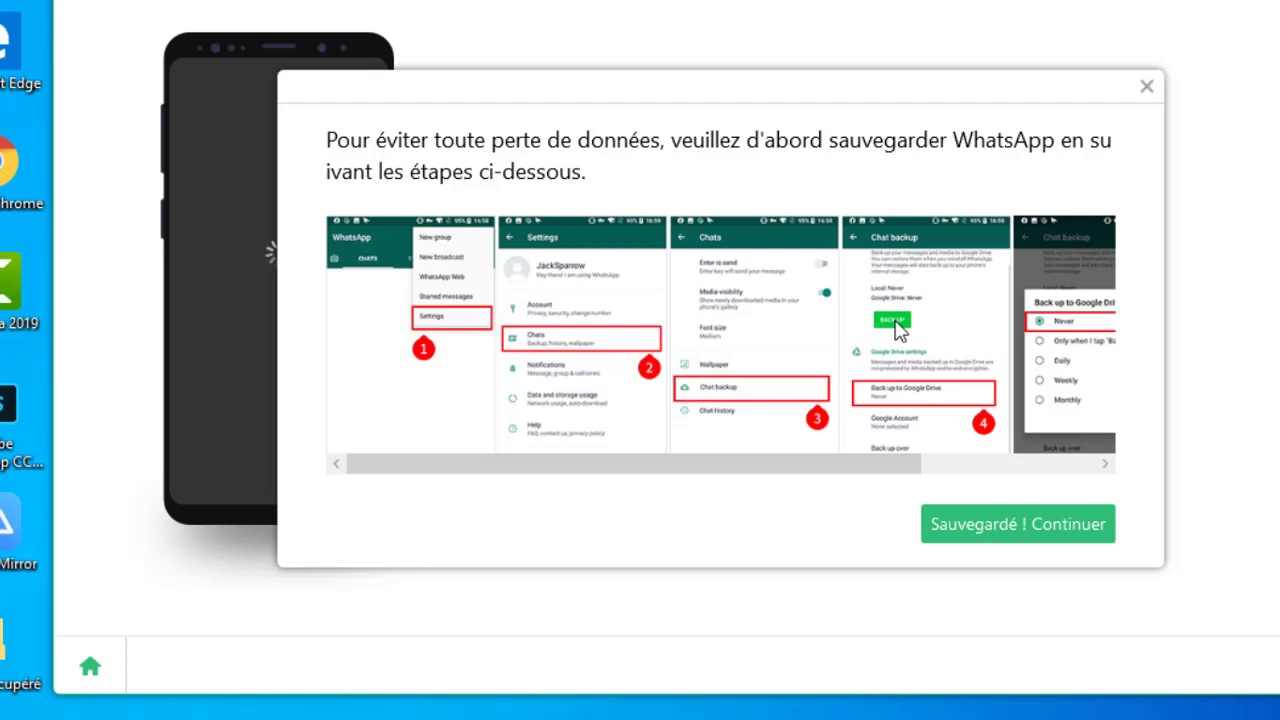
click(1011, 534)
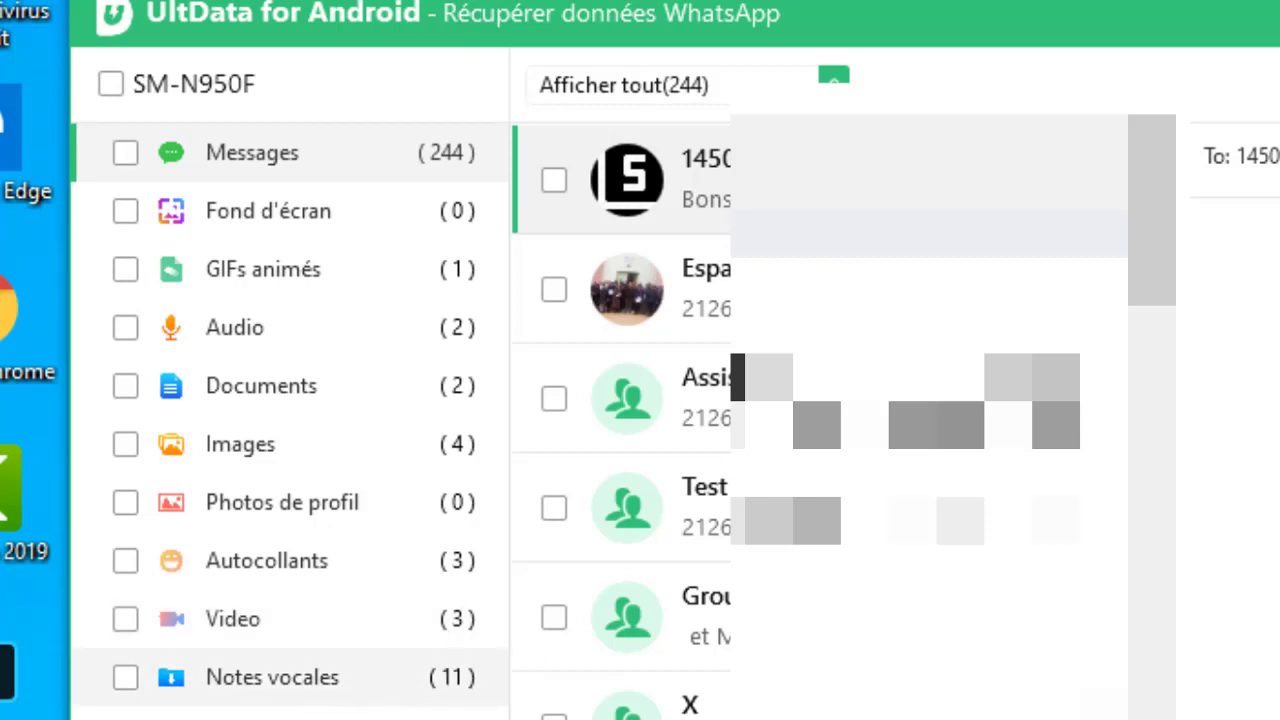
Step: Mark two group conversations, including X, plus the GIFs animés and Autocollants categories in the WhatsApp results
scroll(640, 573, down, 3)
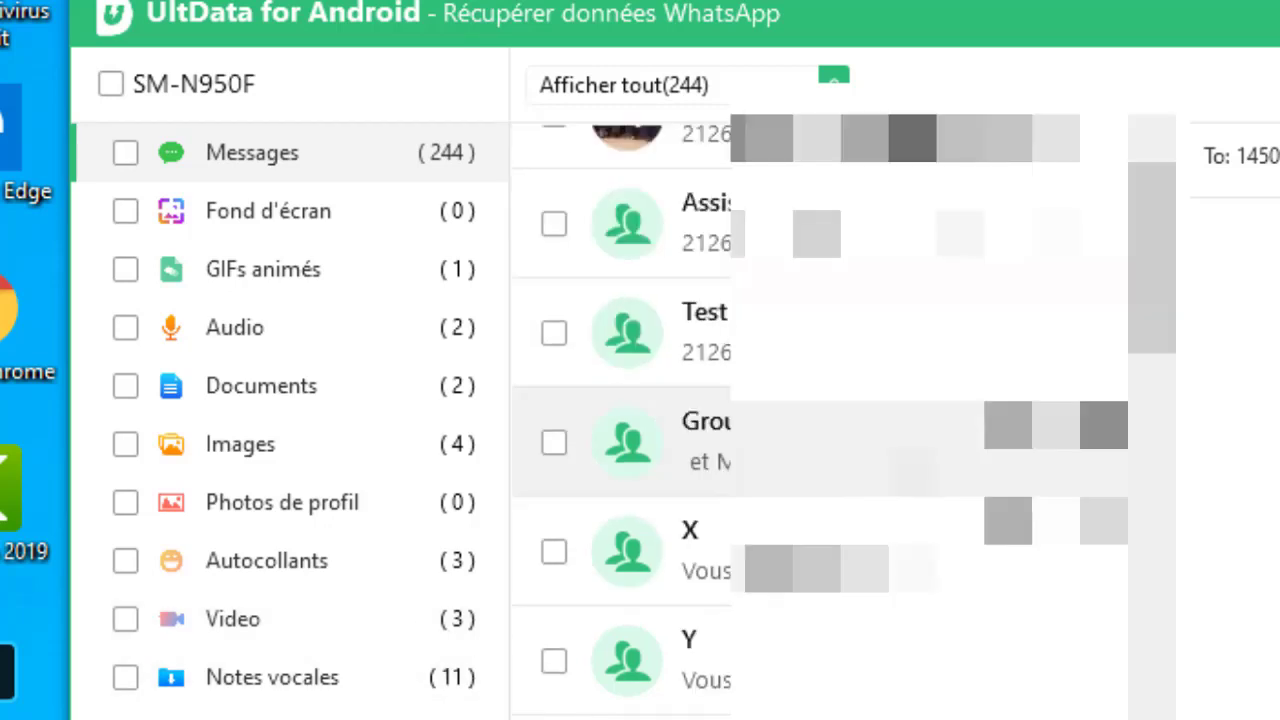
scroll(640, 573, down, 4)
scroll(640, 450, up, 6)
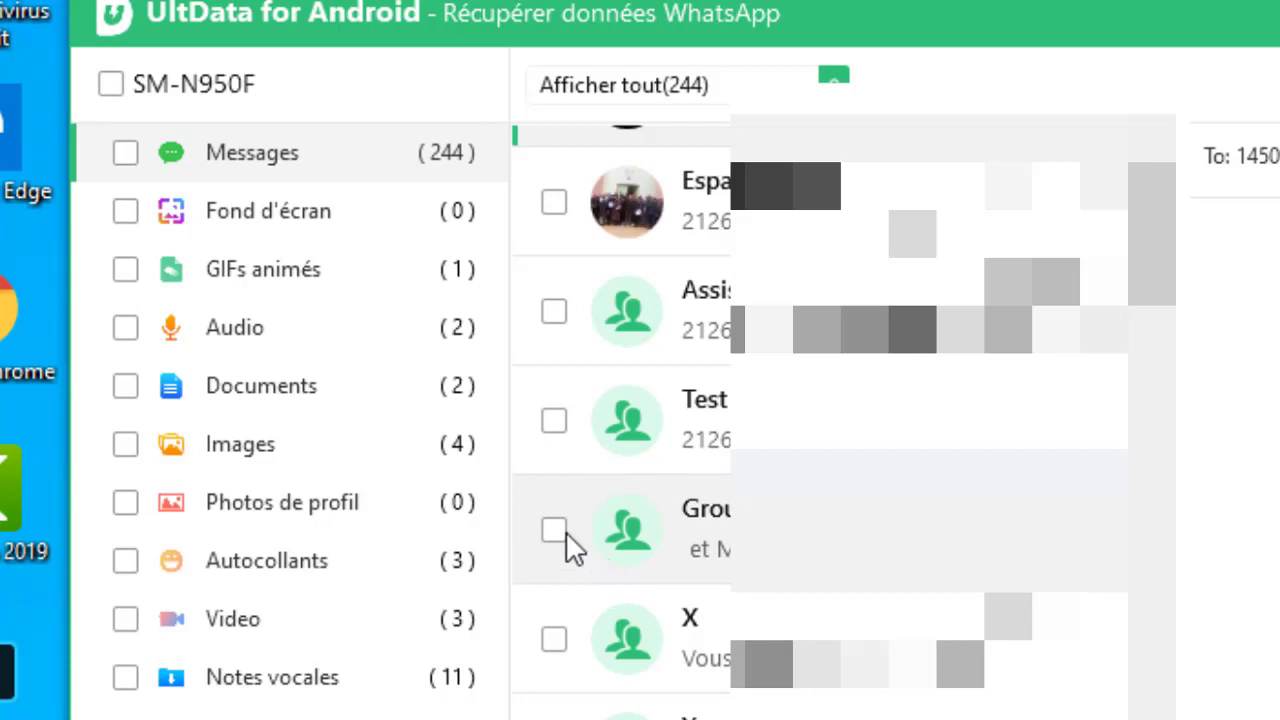
click(555, 530)
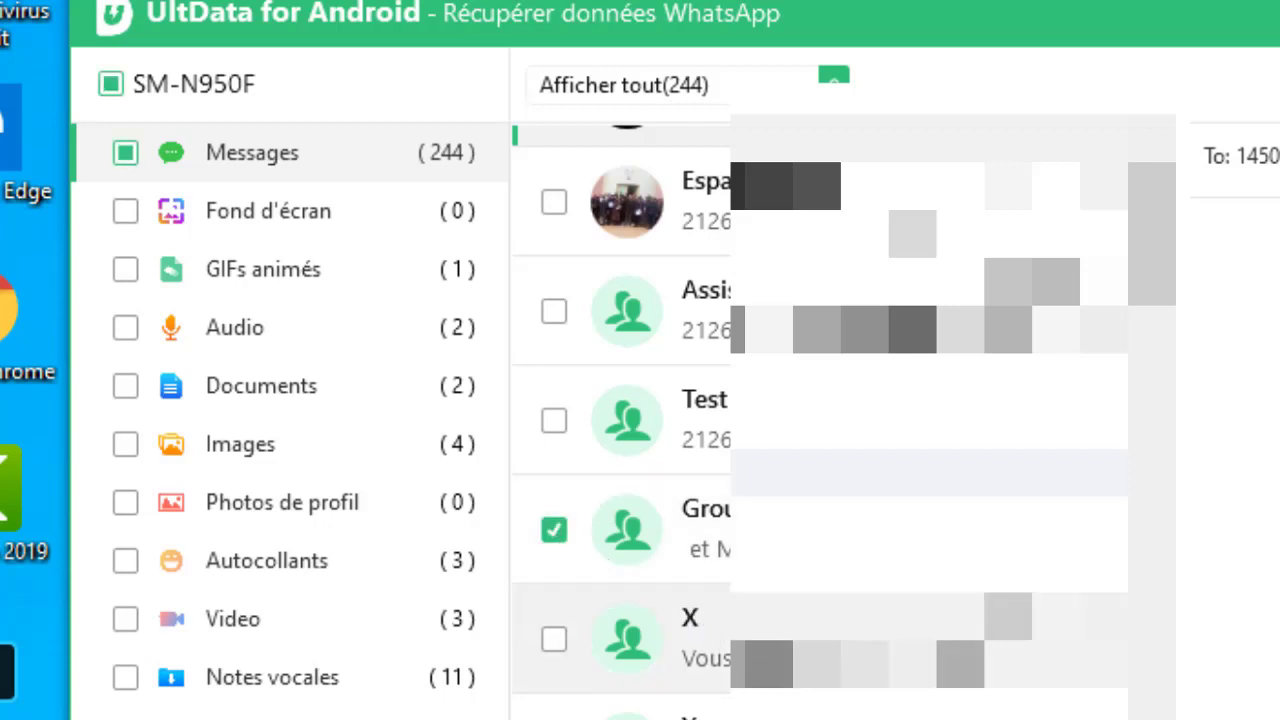
click(554, 638)
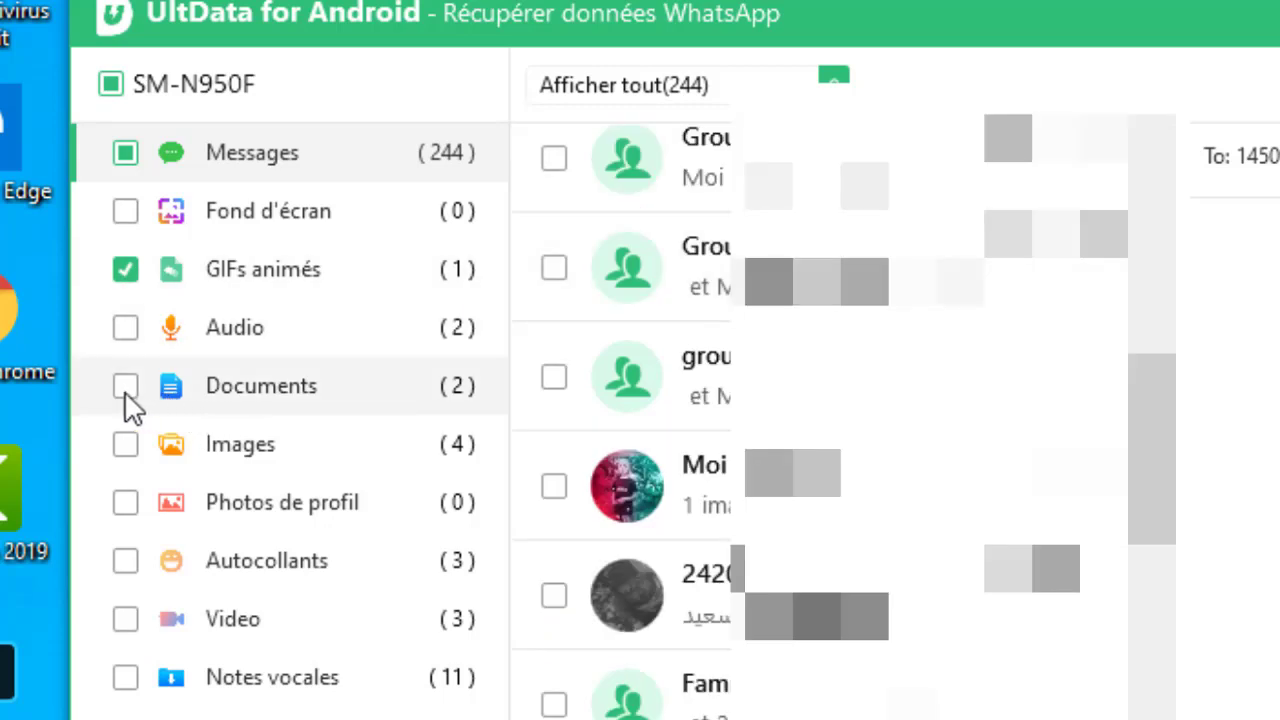
click(128, 561)
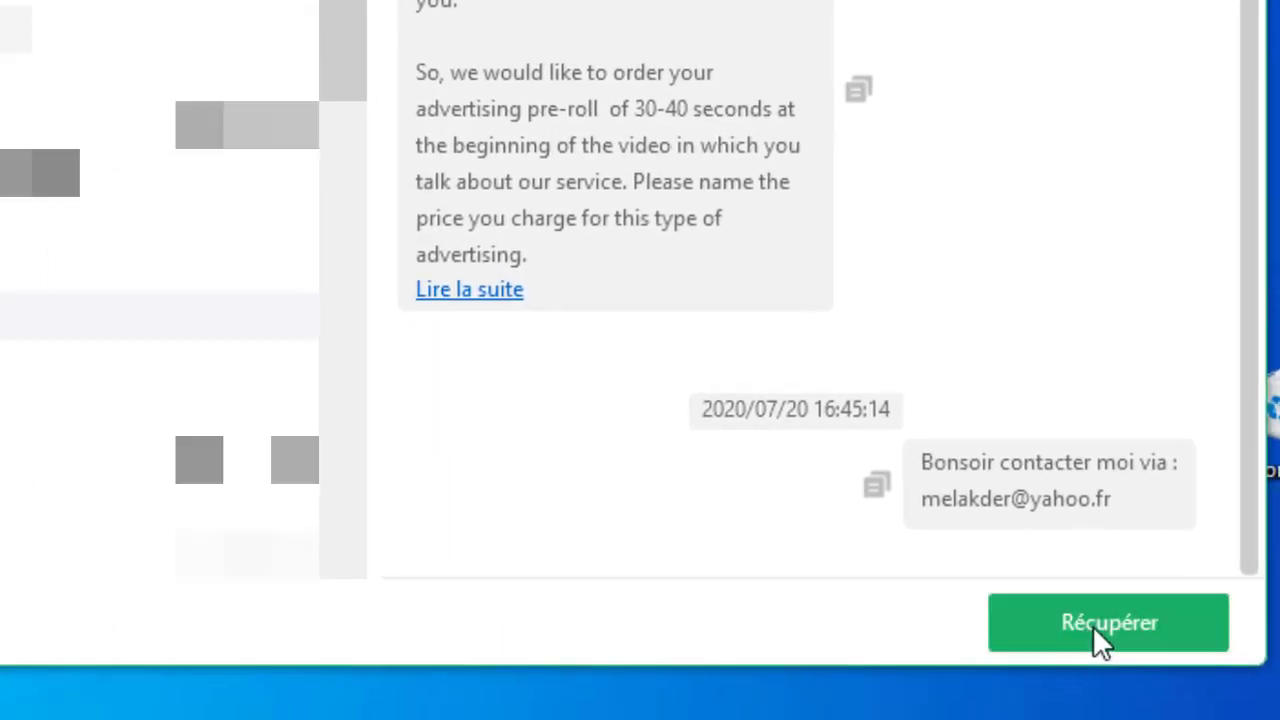
Step: Recover the marked WhatsApp data into a new desktop folder named "recuperation"
click(1093, 626)
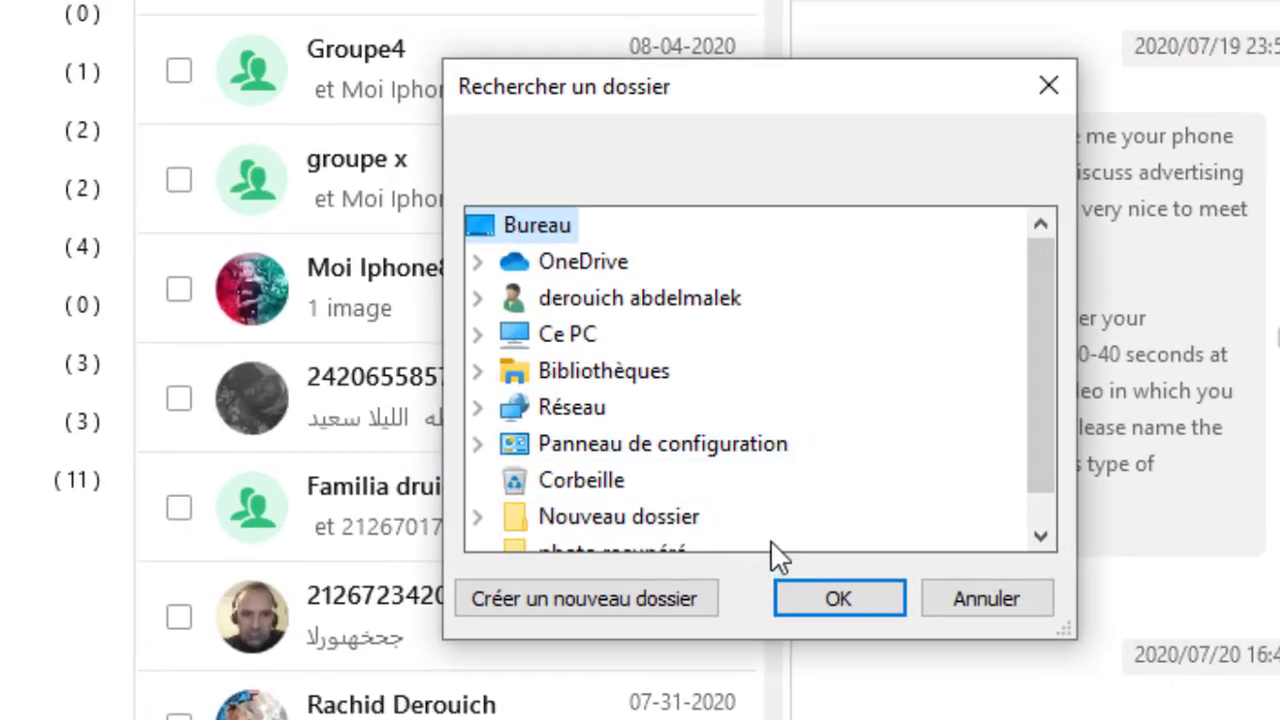
click(571, 604)
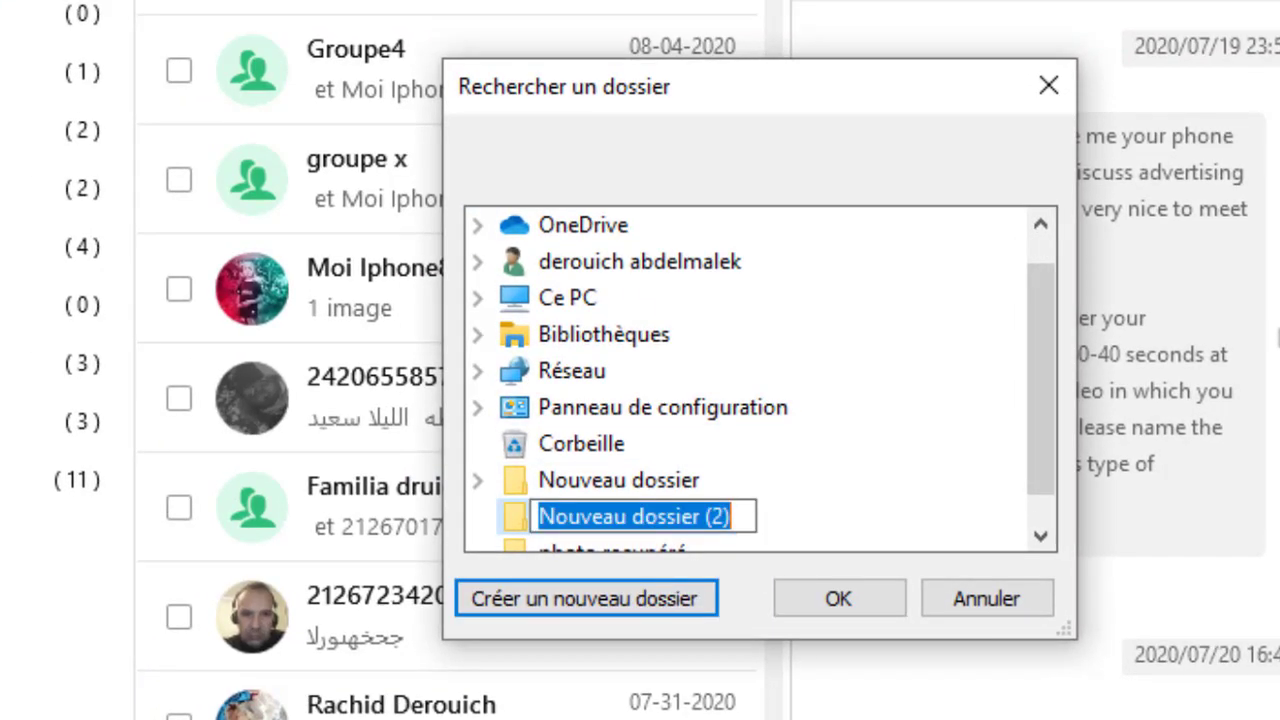
text(recuperation)
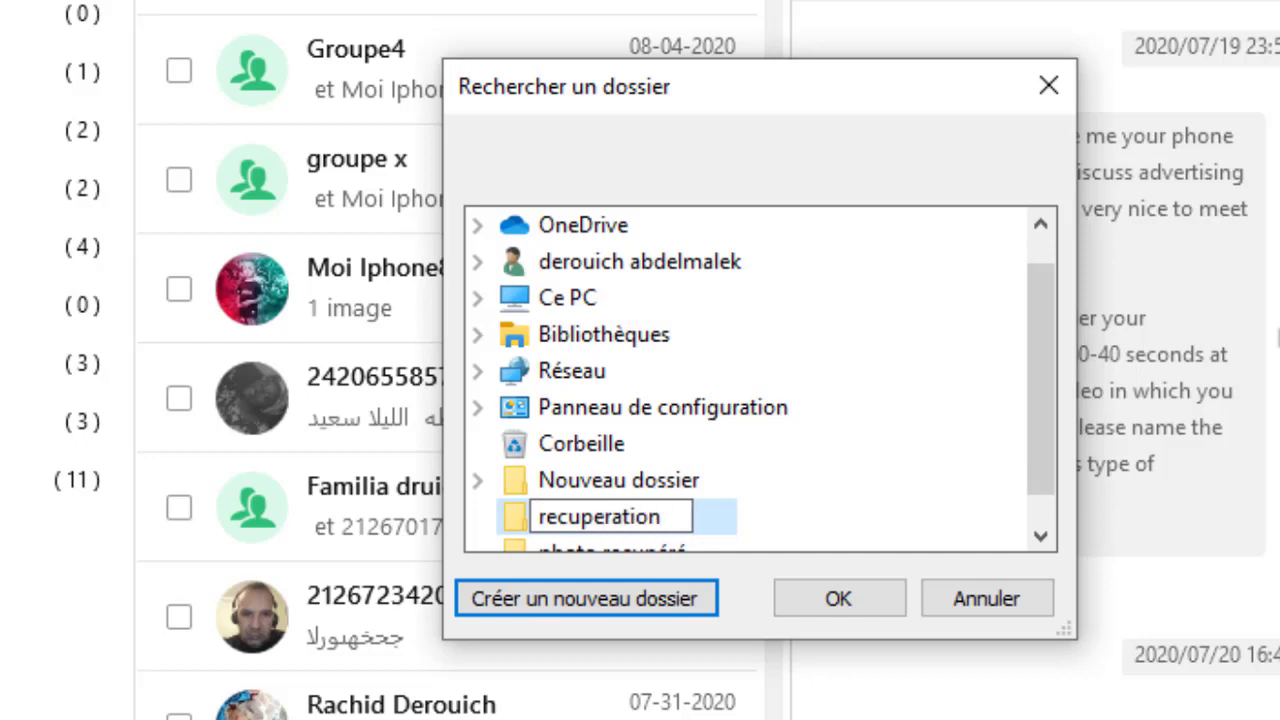
click(840, 598)
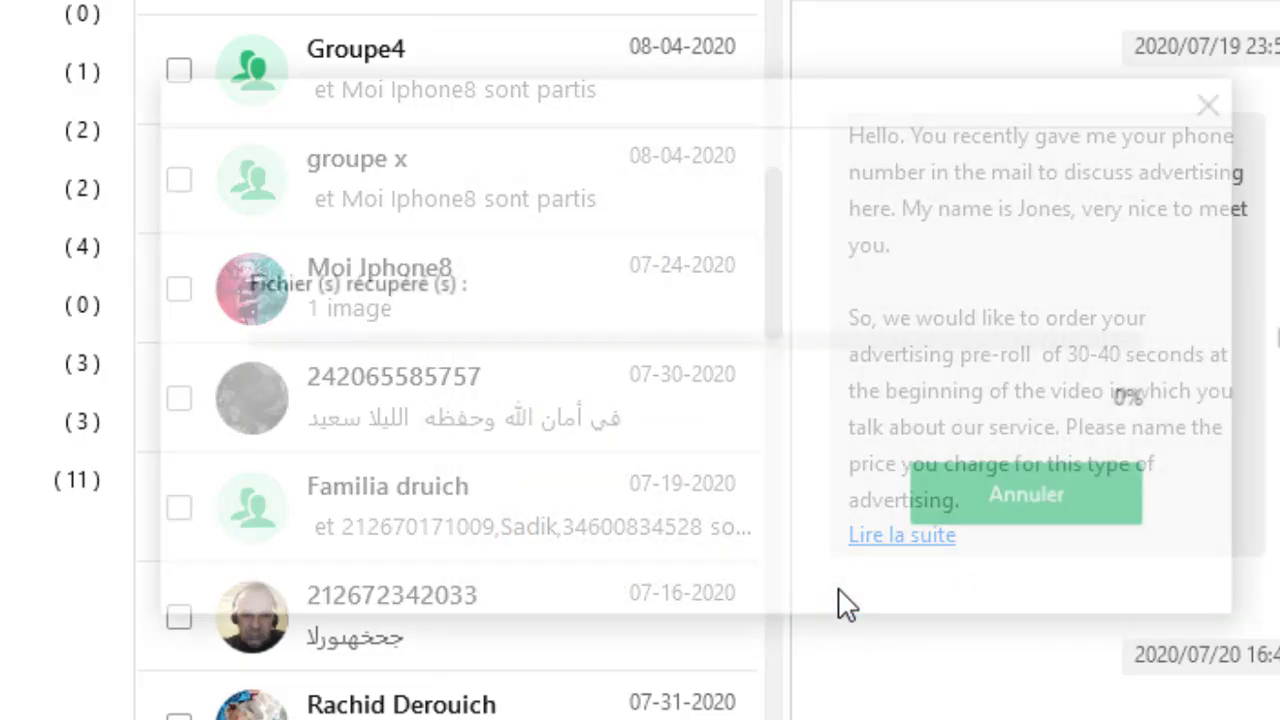